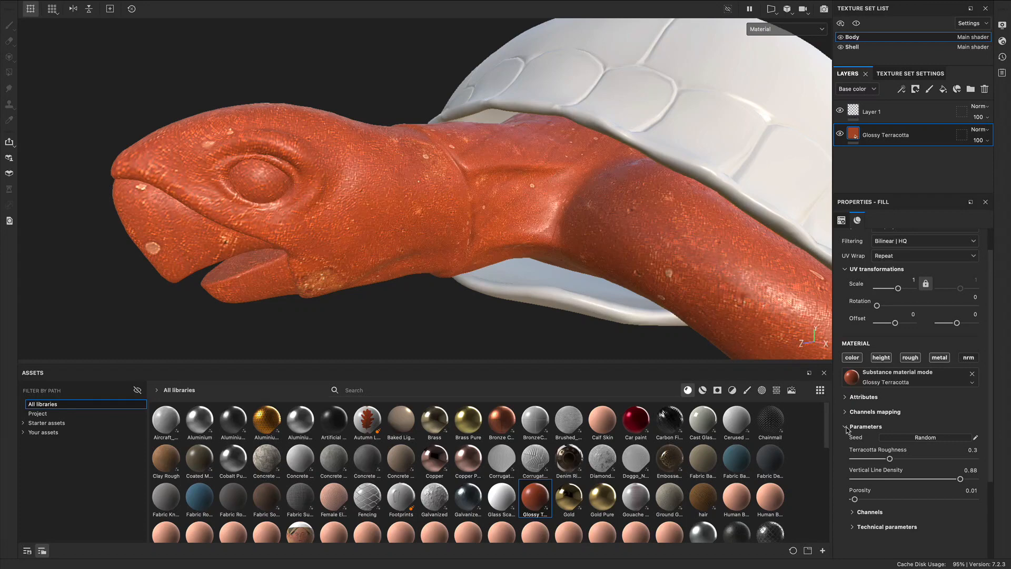
# Examine the terracotta body and plain shell from several angles, rotating the environment lighting to judge the surface reflections
pyautogui.keyDown('alt'); pyautogui.moveTo(606, 235); pyautogui.dragTo(368, 196); pyautogui.keyUp('alt')
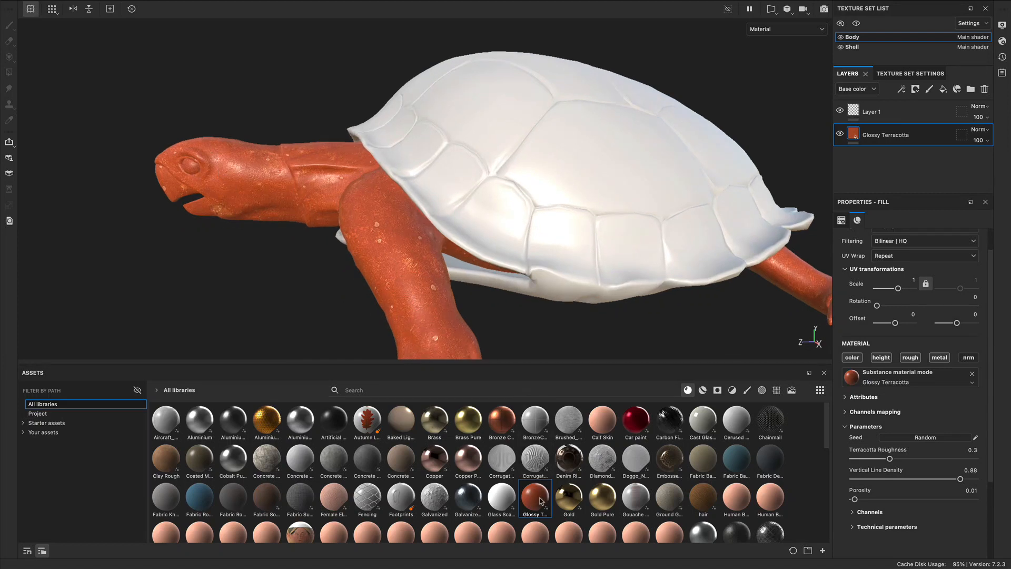
pyautogui.keyDown('alt'); pyautogui.moveTo(293, 229); pyautogui.dragTo(506, 189); pyautogui.keyUp('alt')
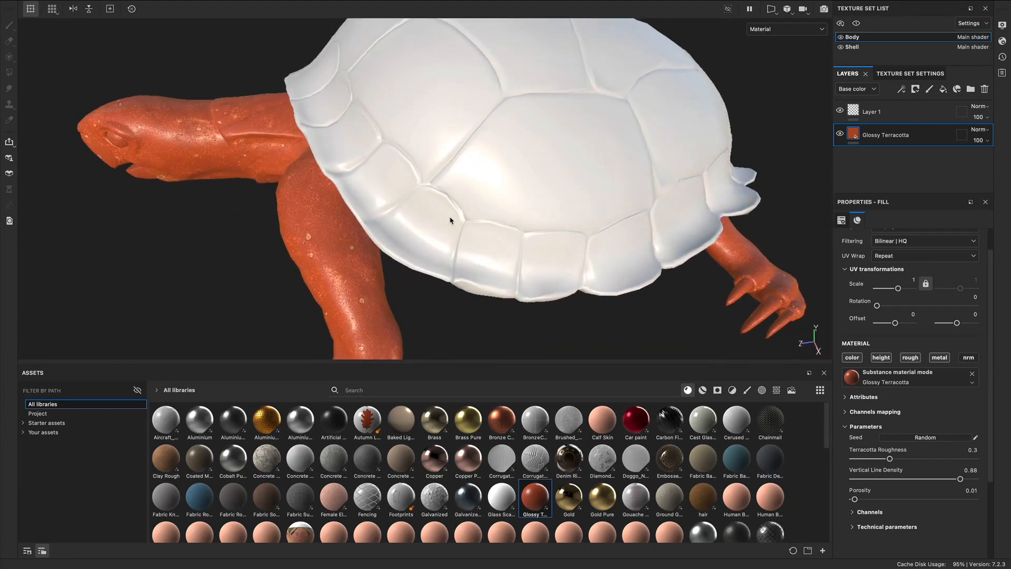
pyautogui.keyDown('alt'); pyautogui.moveTo(494, 137); pyautogui.dragTo(523, 213); pyautogui.keyUp('alt')
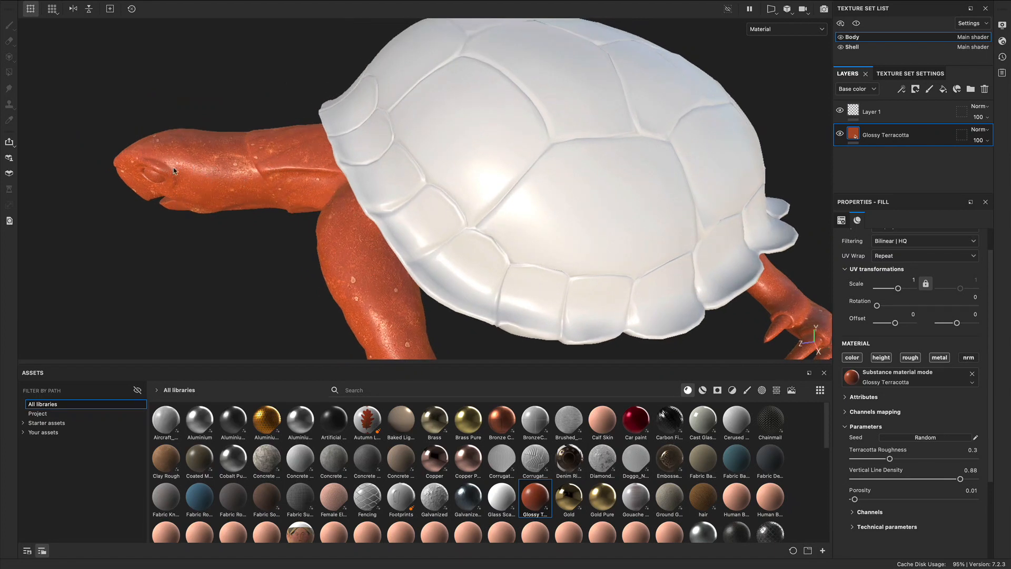
pyautogui.keyDown('alt'); pyautogui.moveTo(525, 233); pyautogui.dragTo(523, 198); pyautogui.keyUp('alt')
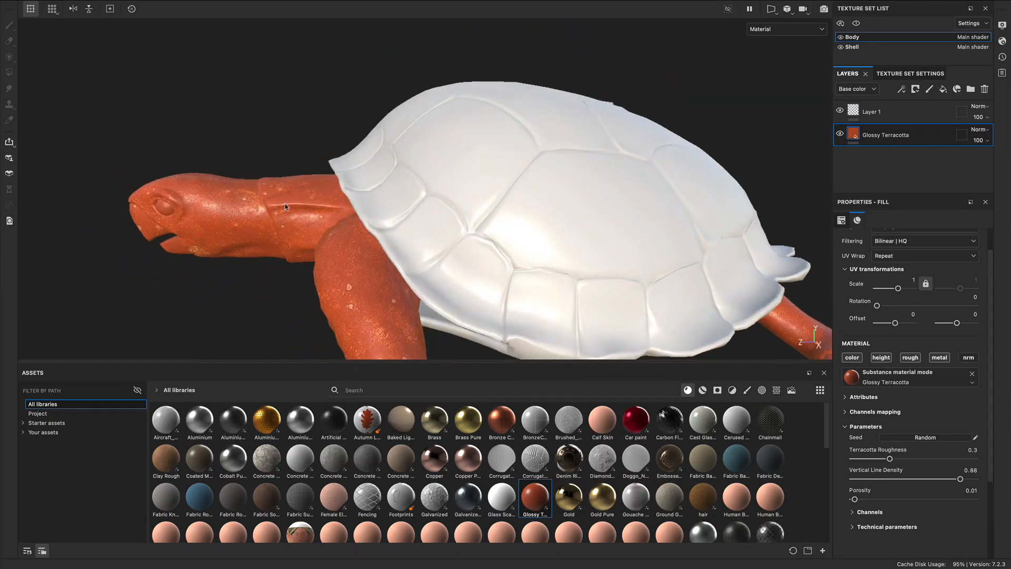
pyautogui.keyDown('alt'); pyautogui.moveTo(468, 211); pyautogui.dragTo(471, 229); pyautogui.keyUp('alt')
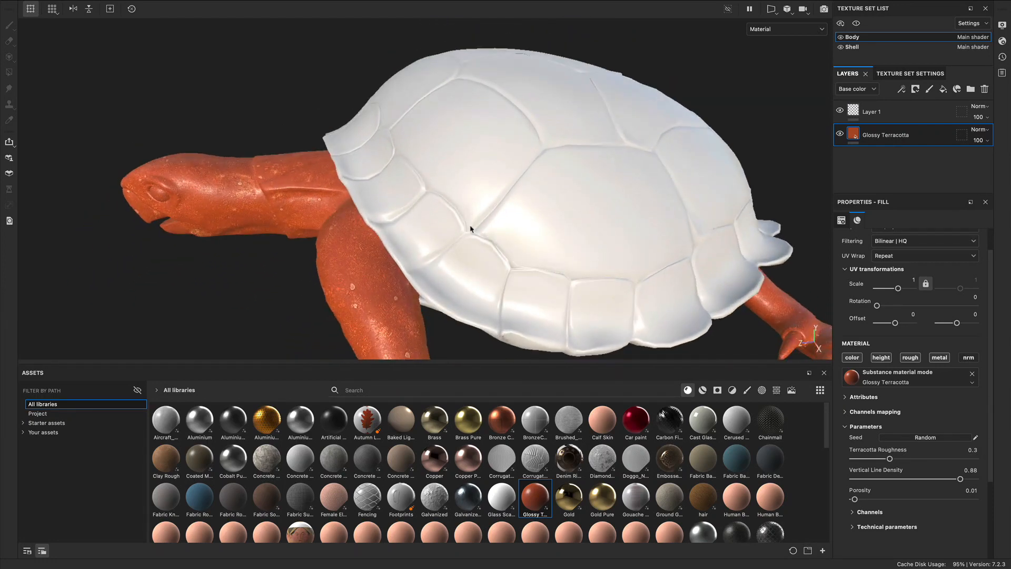
pyautogui.keyDown('shift'); pyautogui.moveTo(452, 215); pyautogui.dragTo(484, 216, button='right'); pyautogui.keyUp('shift')
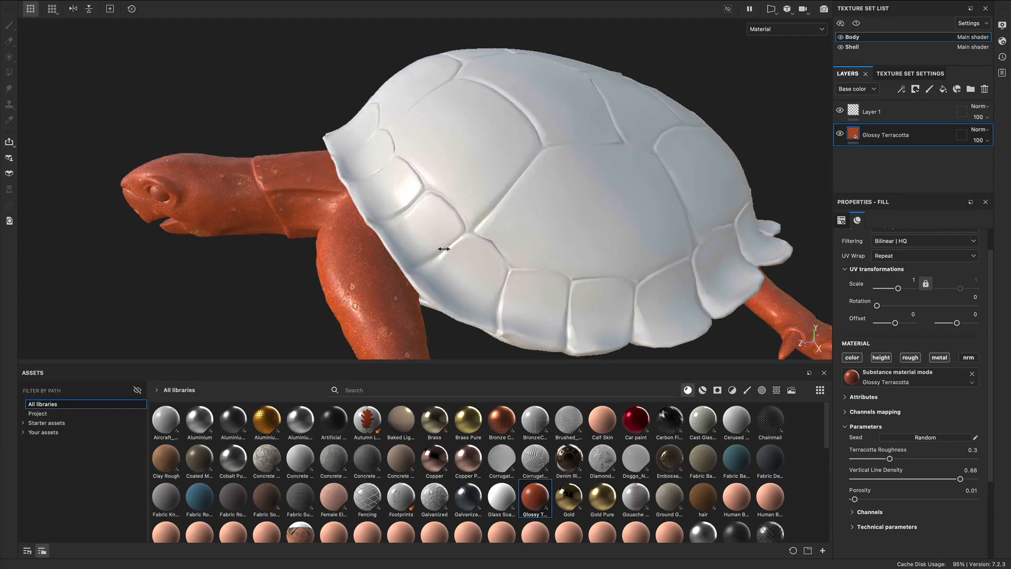
pyautogui.keyDown('shift'); pyautogui.moveTo(487, 251); pyautogui.dragTo(442, 248, button='right'); pyautogui.keyUp('shift')
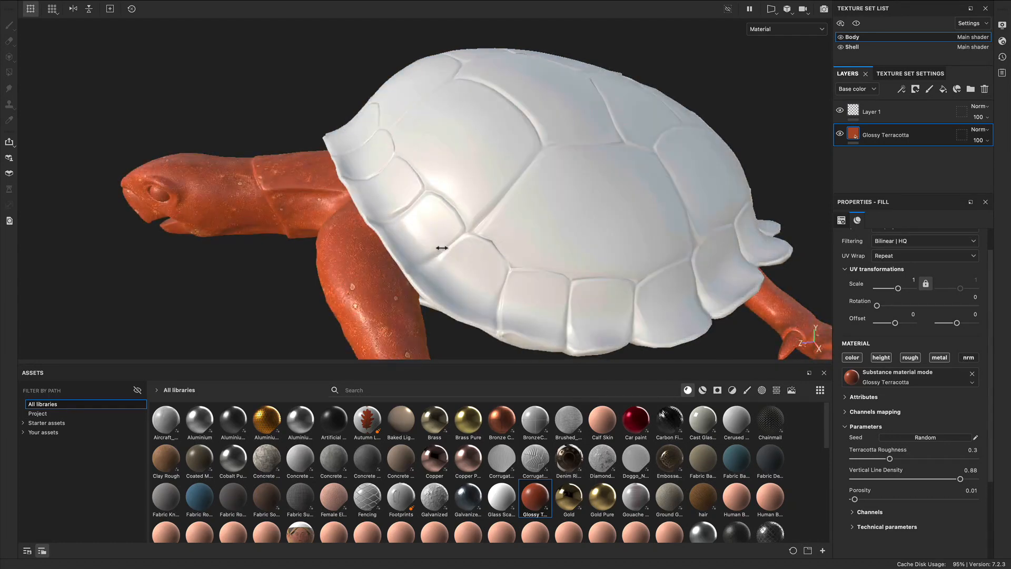
pyautogui.keyDown('alt'); pyautogui.moveTo(339, 257); pyautogui.dragTo(364, 255); pyautogui.keyUp('alt')
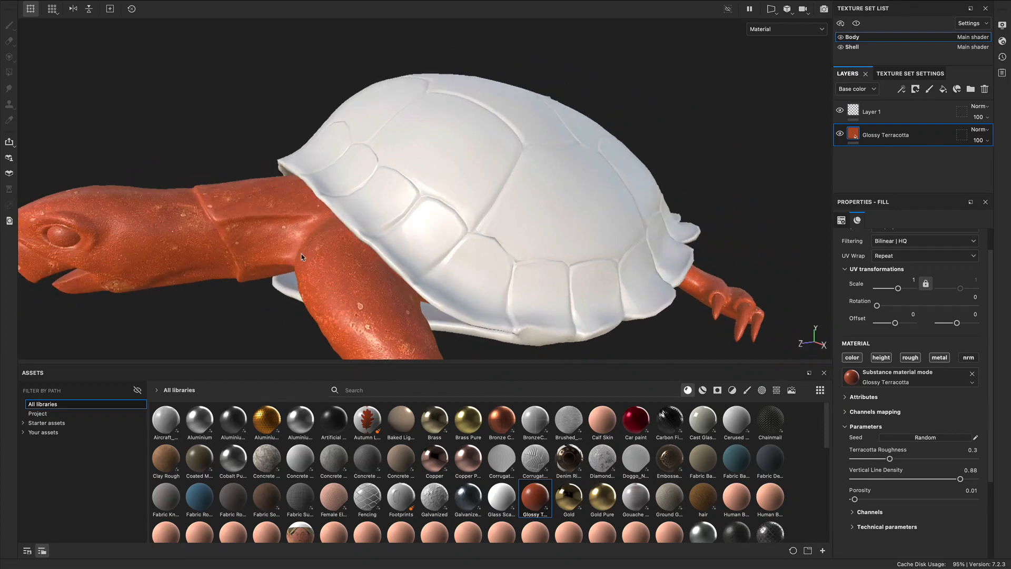
pyautogui.keyDown('alt'); pyautogui.moveTo(363, 254); pyautogui.dragTo(456, 227, button='middle'); pyautogui.keyUp('alt')
pyautogui.keyDown('alt'); pyautogui.moveTo(456, 226); pyautogui.dragTo(642, 228, button='right'); pyautogui.keyUp('alt')
pyautogui.keyDown('alt'); pyautogui.moveTo(463, 235); pyautogui.dragTo(509, 230, button='middle'); pyautogui.keyUp('alt')
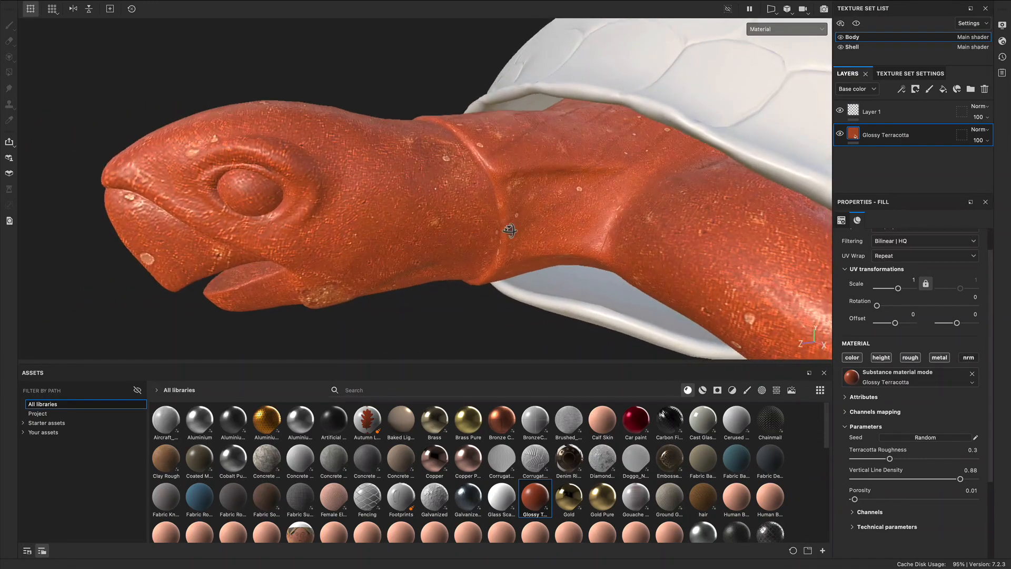
pyautogui.keyDown('alt'); pyautogui.moveTo(509, 230); pyautogui.dragTo(515, 237); pyautogui.keyUp('alt')
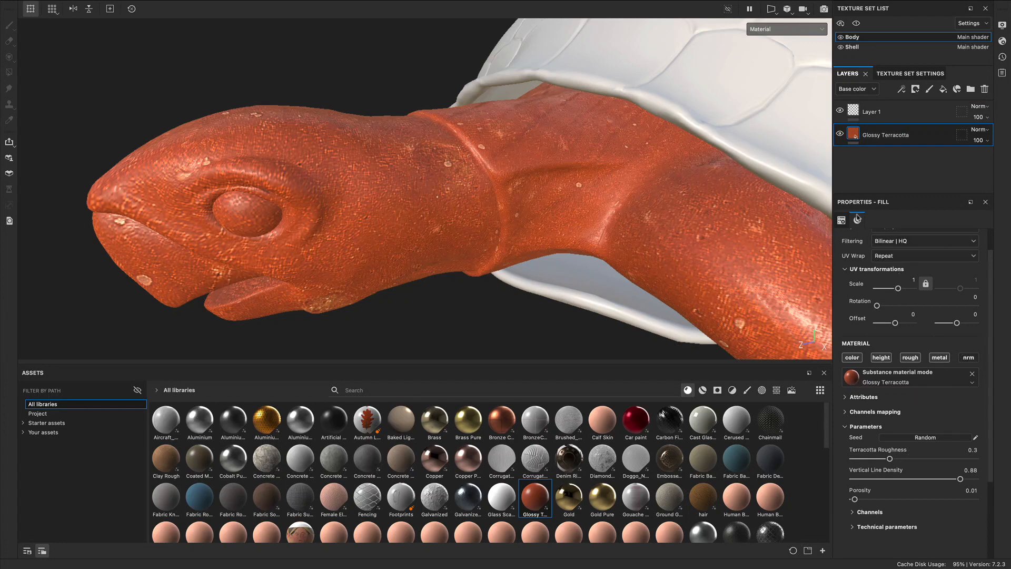
# Turn off the color, height, roughness and metallic channels of the Glossy Terracotta fill, and re-enable only color
pyautogui.click(858, 219)
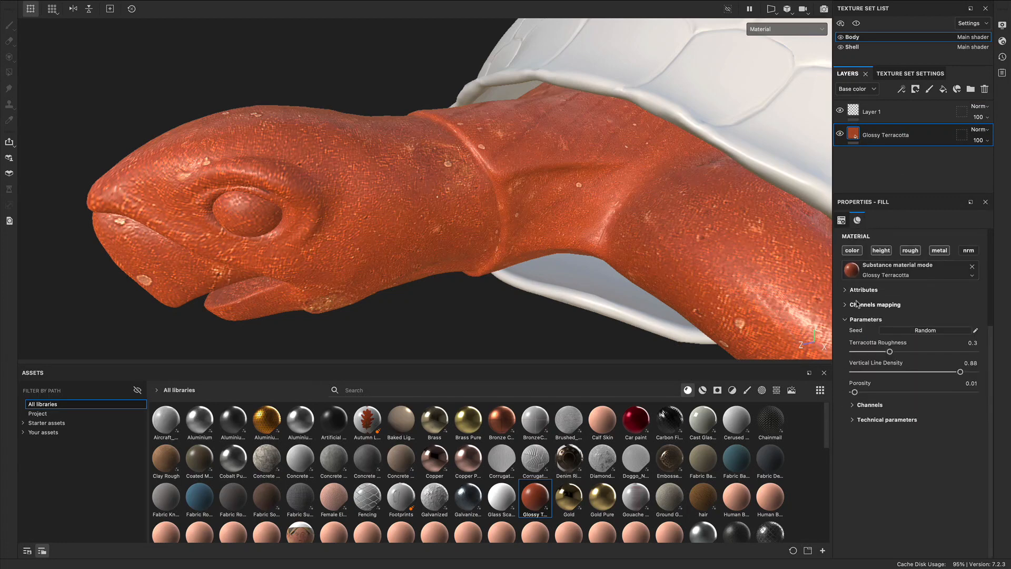
pyautogui.click(852, 250)
pyautogui.click(881, 251)
pyautogui.click(910, 251)
pyautogui.click(937, 252)
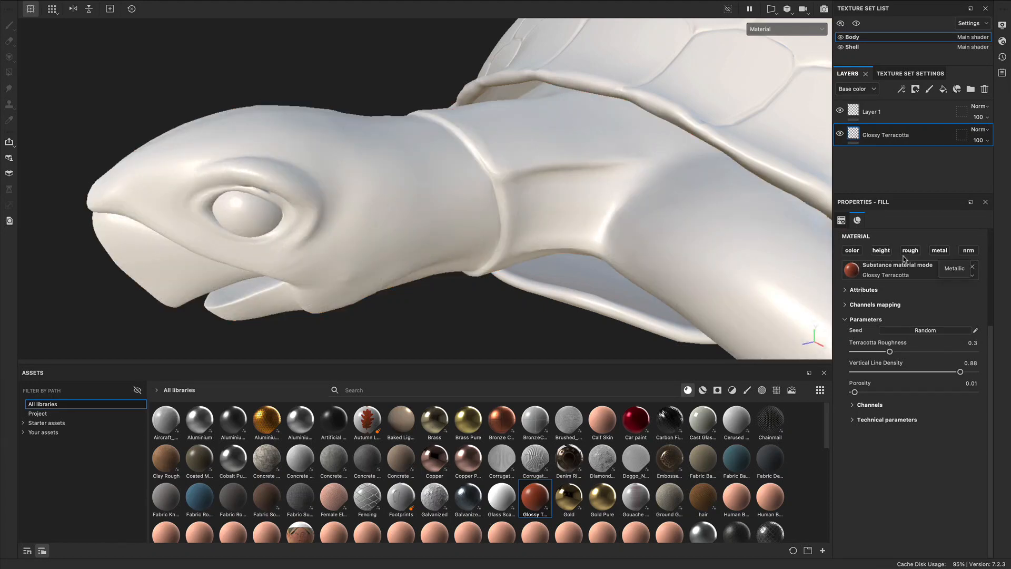
pyautogui.click(852, 251)
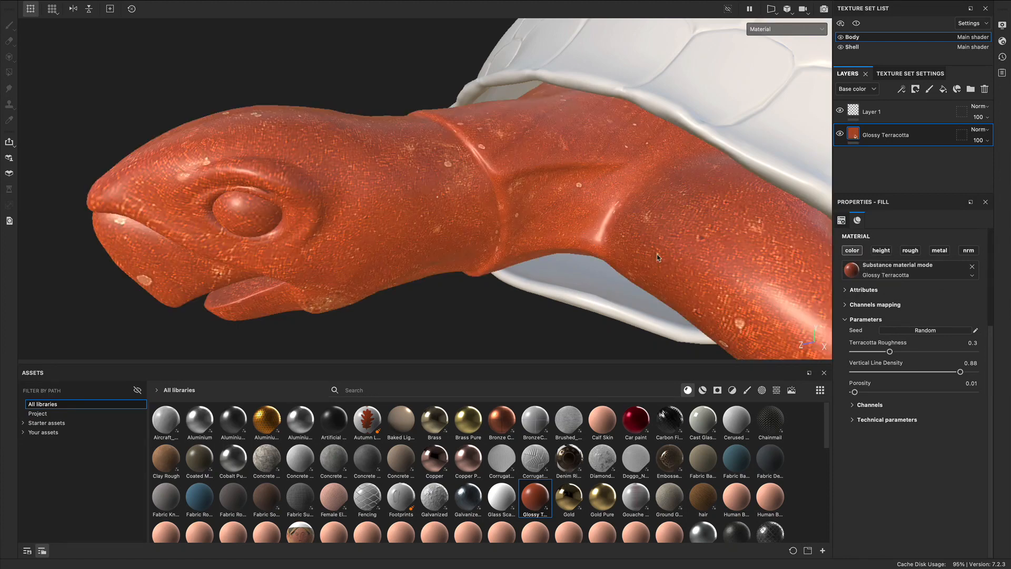
pyautogui.keyDown('alt'); pyautogui.moveTo(374, 188); pyautogui.dragTo(340, 151); pyautogui.keyUp('alt')
pyautogui.keyDown('alt'); pyautogui.moveTo(429, 204); pyautogui.dragTo(483, 185); pyautogui.keyUp('alt')
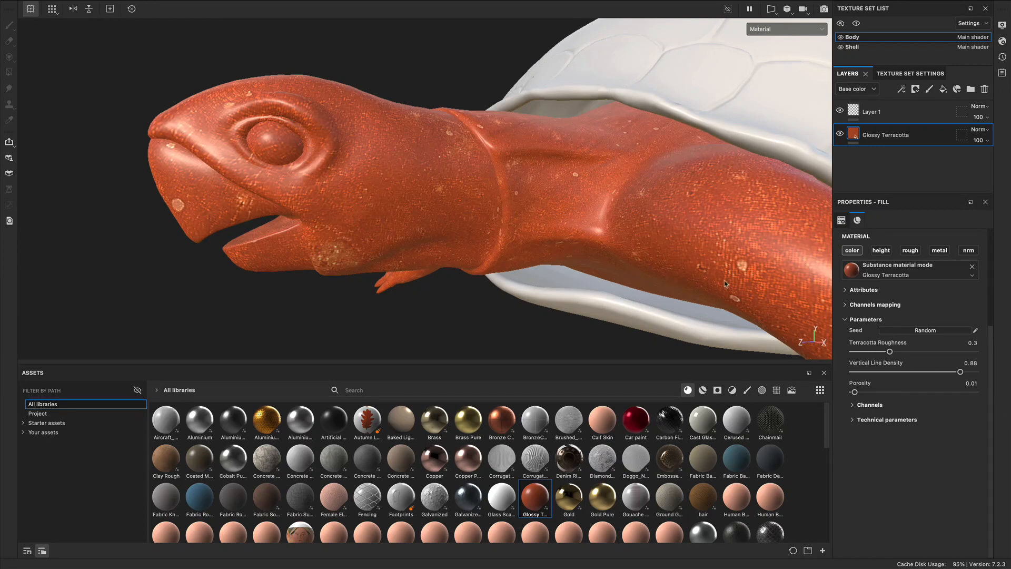
# Switch the fill's height channel on and off to compare the surface relief around the turtle's head, neck and leg
pyautogui.click(883, 254)
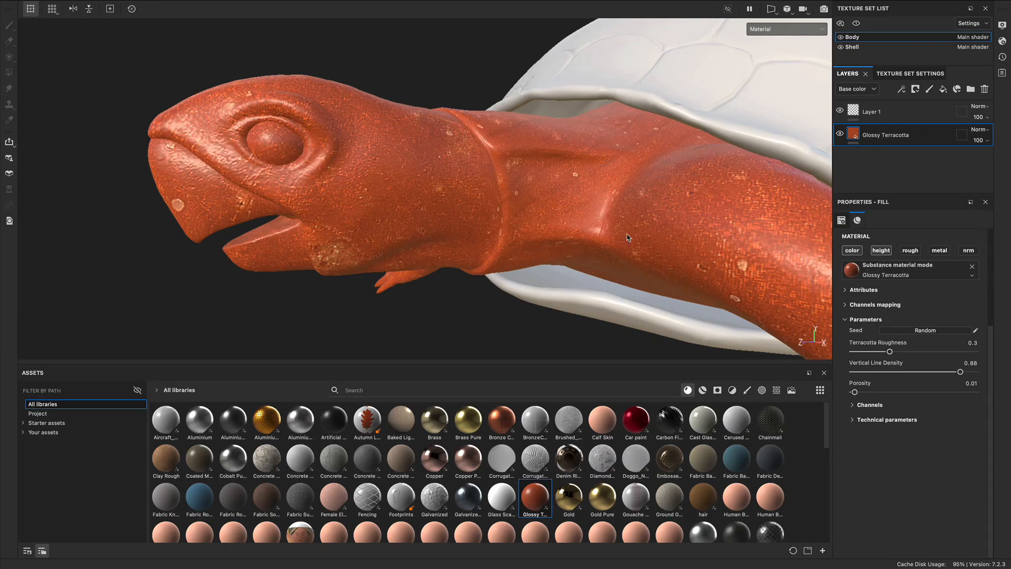
pyautogui.keyDown('alt'); pyautogui.moveTo(296, 174); pyautogui.dragTo(474, 203); pyautogui.keyUp('alt')
pyautogui.keyDown('alt'); pyautogui.moveTo(579, 198); pyautogui.dragTo(466, 203, button='right'); pyautogui.keyUp('alt')
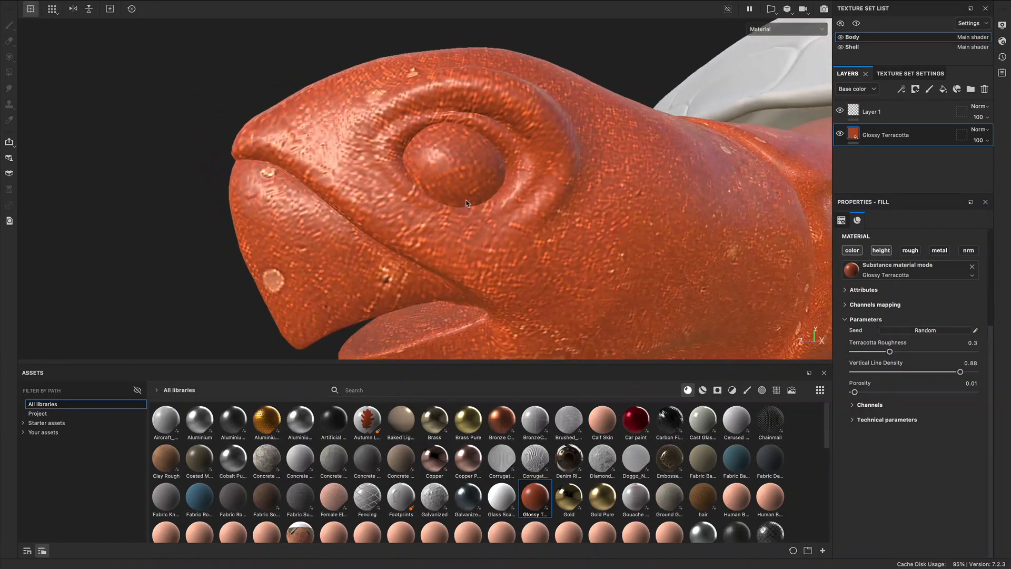
pyautogui.click(891, 254)
pyautogui.click(891, 255)
pyautogui.click(891, 255)
pyautogui.click(891, 255)
pyautogui.keyDown('alt'); pyautogui.moveTo(470, 225); pyautogui.dragTo(316, 241); pyautogui.keyUp('alt')
pyautogui.keyDown('alt'); pyautogui.moveTo(567, 244); pyautogui.dragTo(463, 246, button='right'); pyautogui.keyUp('alt')
pyautogui.keyDown('alt'); pyautogui.moveTo(463, 246); pyautogui.dragTo(505, 266, button='middle'); pyautogui.keyUp('alt')
pyautogui.keyDown('alt'); pyautogui.moveTo(506, 266); pyautogui.dragTo(532, 212); pyautogui.keyUp('alt')
pyautogui.keyDown('alt'); pyautogui.moveTo(532, 213); pyautogui.dragTo(544, 220, button='middle'); pyautogui.keyUp('alt')
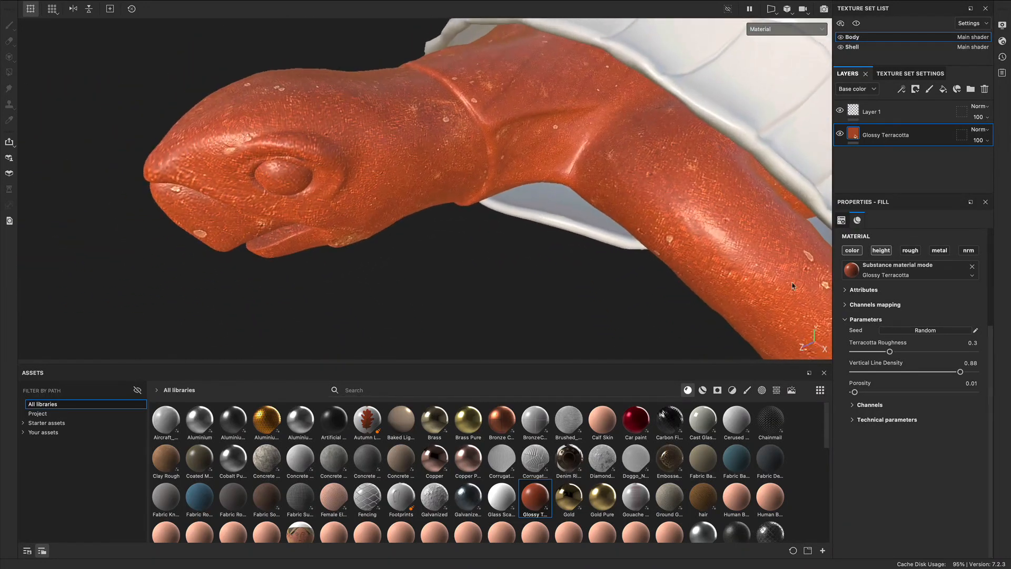
pyautogui.click(880, 251)
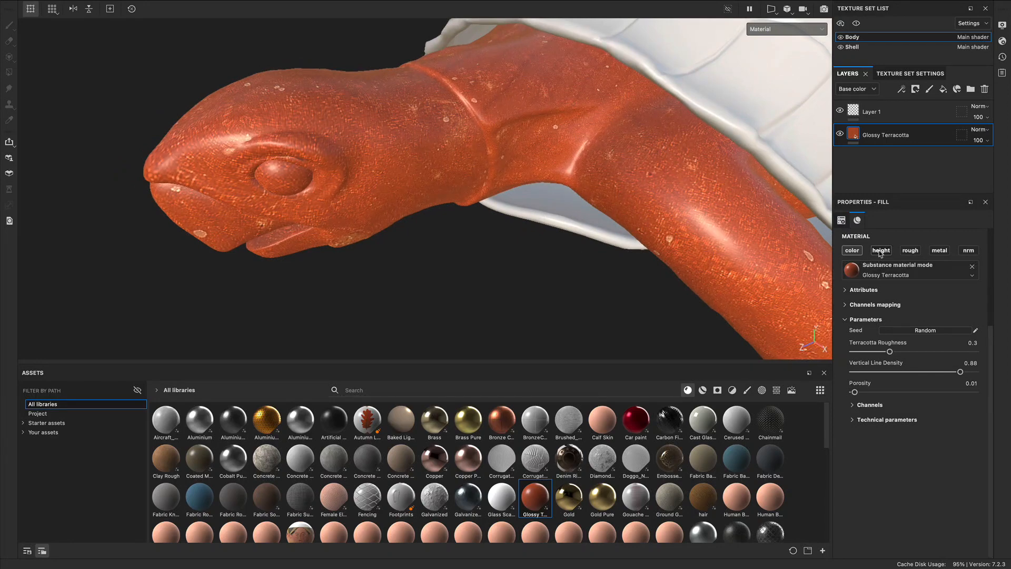
# Enable the fill's height and roughness channels, toggling roughness off and on to compare the surface sheen
pyautogui.keyDown('alt'); pyautogui.moveTo(617, 238); pyautogui.dragTo(601, 264); pyautogui.keyUp('alt')
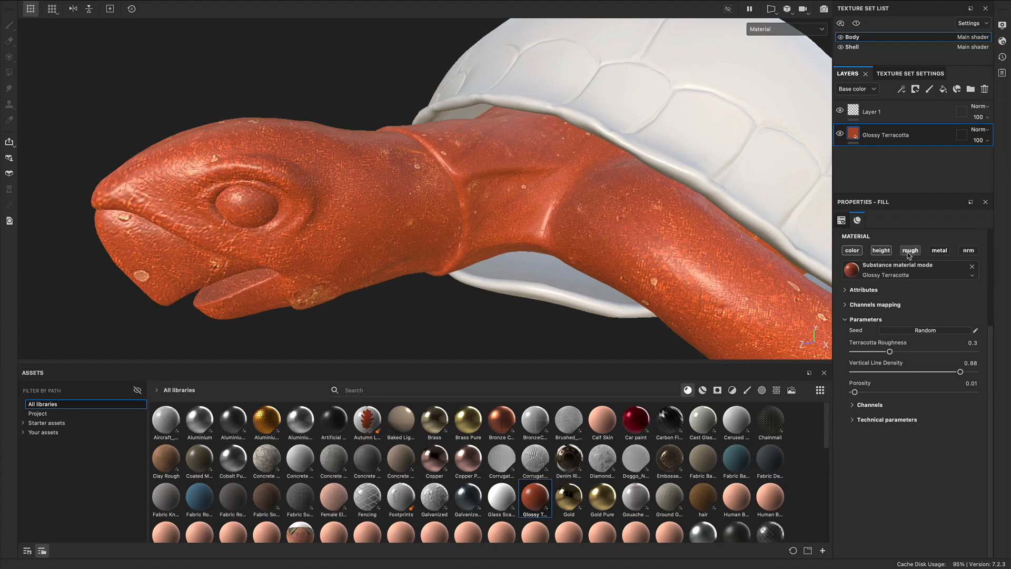
pyautogui.keyDown('alt'); pyautogui.moveTo(692, 278); pyautogui.dragTo(642, 271); pyautogui.keyUp('alt')
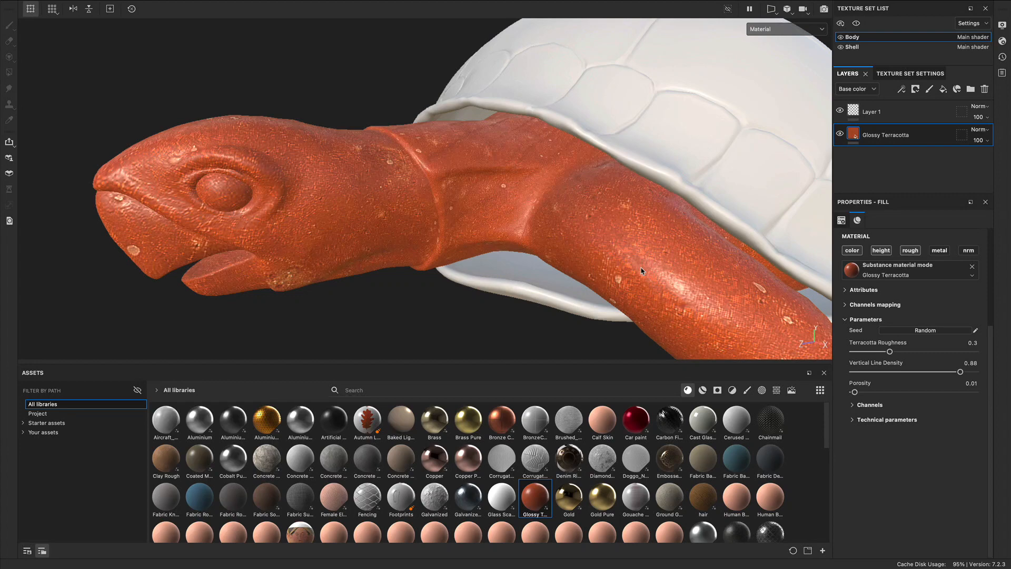
pyautogui.keyDown('alt'); pyautogui.moveTo(588, 189); pyautogui.dragTo(566, 221); pyautogui.keyUp('alt')
pyautogui.keyDown('alt'); pyautogui.moveTo(566, 221); pyautogui.dragTo(475, 185, button='middle'); pyautogui.keyUp('alt')
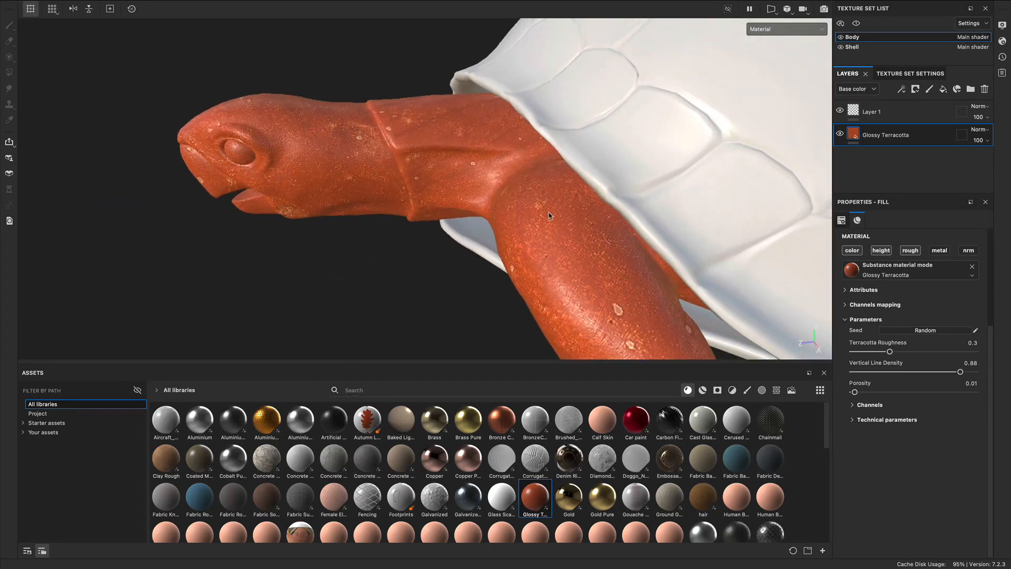
pyautogui.click(910, 254)
pyautogui.click(911, 252)
pyautogui.click(911, 252)
pyautogui.click(910, 252)
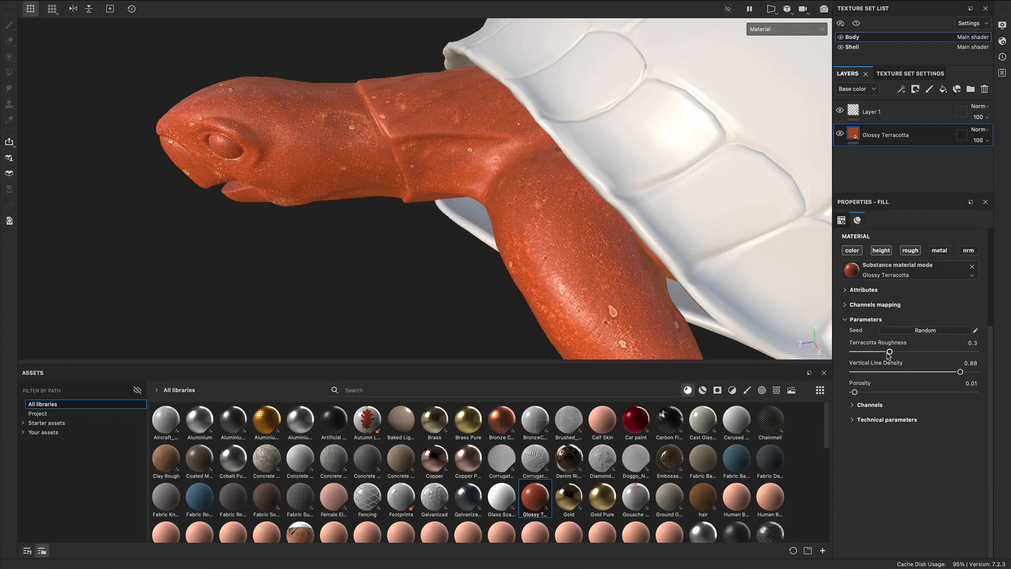
pyautogui.moveTo(529, 262)
pyautogui.keyDown('alt'); pyautogui.mouseDown()
pyautogui.moveTo(569, 266)
pyautogui.moveTo(595, 248)
pyautogui.moveTo(541, 265)
pyautogui.mouseUp(); pyautogui.keyUp('alt')
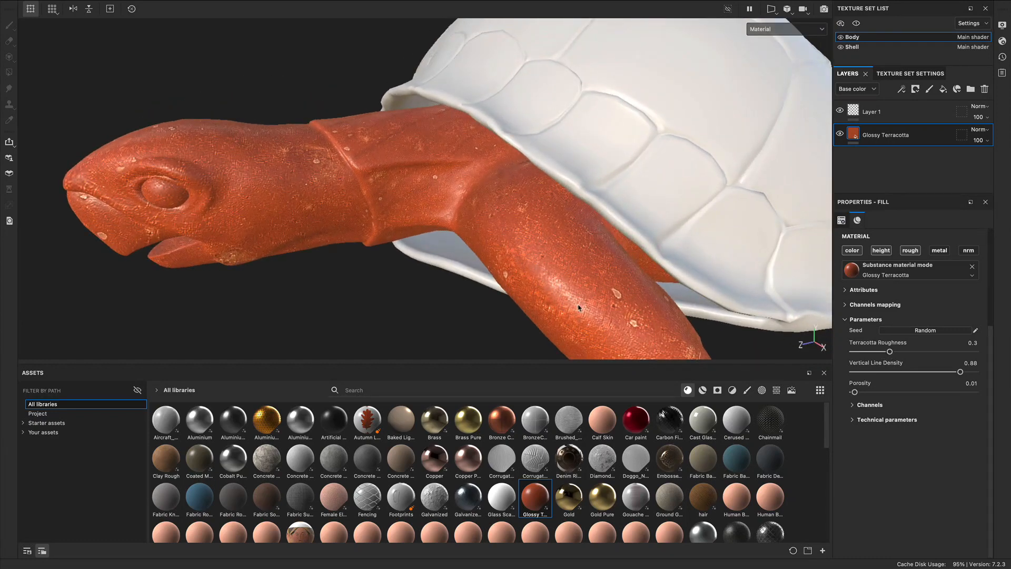
# Try Terracotta Roughness values of 0.9 and 0.11, and settle on 0.34
pyautogui.moveTo(890, 352); pyautogui.dragTo(964, 351)
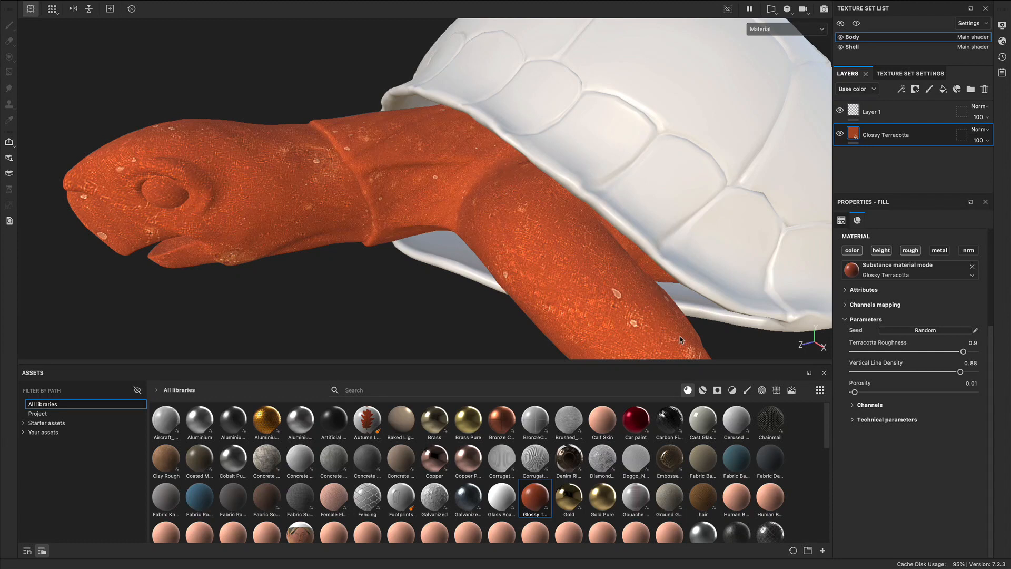
pyautogui.moveTo(952, 351); pyautogui.dragTo(869, 364)
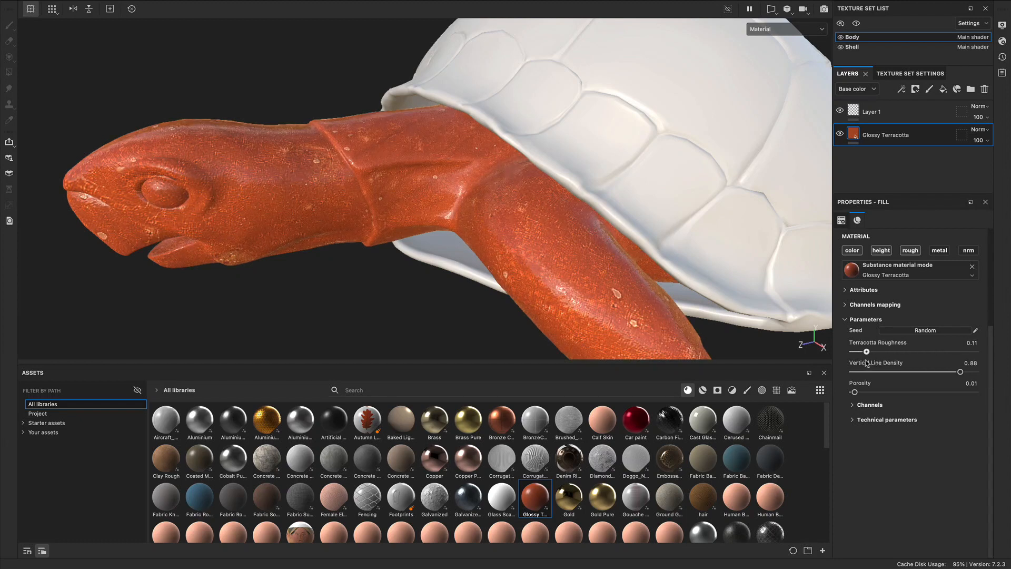
pyautogui.keyDown('alt'); pyautogui.moveTo(557, 297); pyautogui.dragTo(595, 271); pyautogui.keyUp('alt')
pyautogui.moveTo(866, 351); pyautogui.dragTo(864, 352)
pyautogui.keyDown('alt'); pyautogui.moveTo(645, 242); pyautogui.dragTo(490, 264); pyautogui.keyUp('alt')
pyautogui.moveTo(865, 351); pyautogui.dragTo(894, 357)
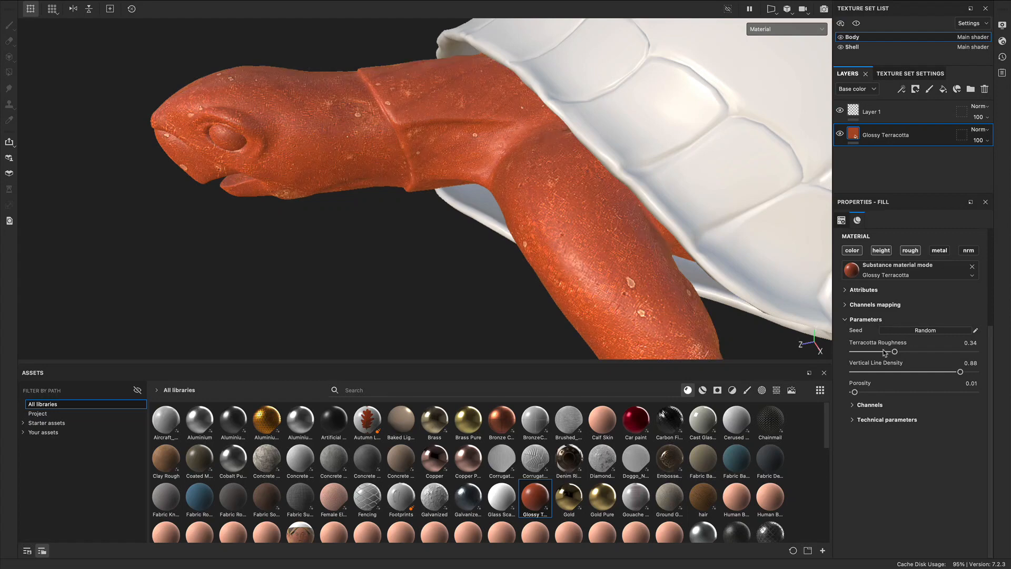
# Enable the metallic channel of the Glossy Terracotta fill
pyautogui.keyDown('alt'); pyautogui.moveTo(622, 245); pyautogui.dragTo(623, 266); pyautogui.keyUp('alt')
pyautogui.keyDown('alt'); pyautogui.moveTo(473, 241); pyautogui.dragTo(315, 177); pyautogui.keyUp('alt')
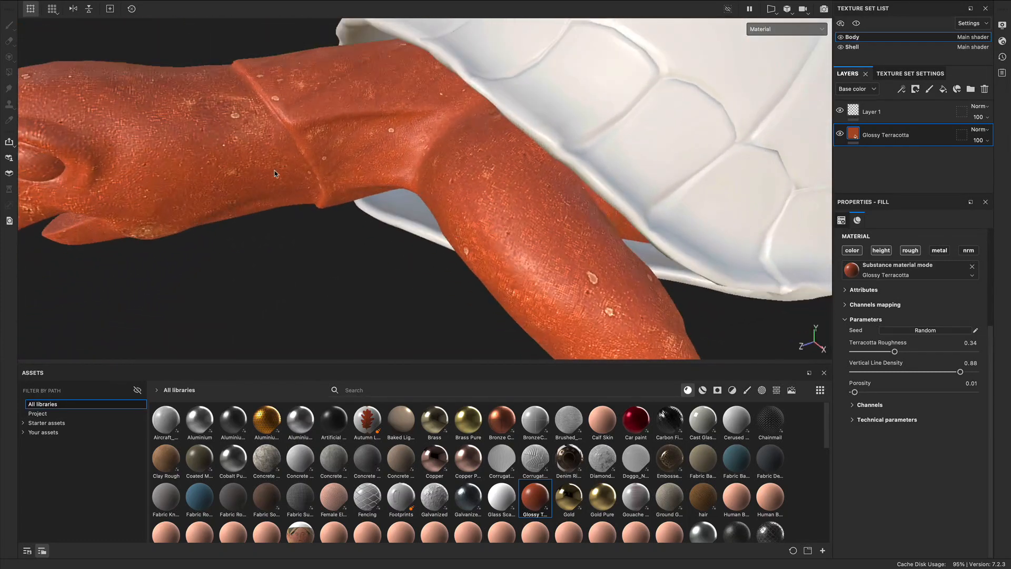
pyautogui.keyDown('alt'); pyautogui.moveTo(513, 179); pyautogui.dragTo(557, 229); pyautogui.keyUp('alt')
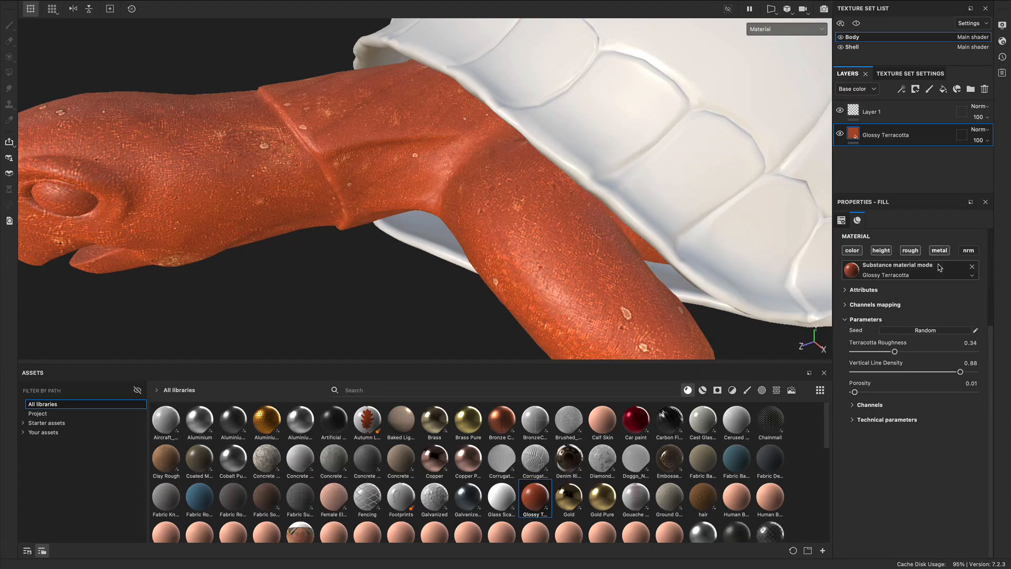
# Enable the fill's normal channel and inspect the surface detail on the turtle's head, neck and front leg
pyautogui.keyDown('alt'); pyautogui.moveTo(514, 299); pyautogui.dragTo(601, 272); pyautogui.keyUp('alt')
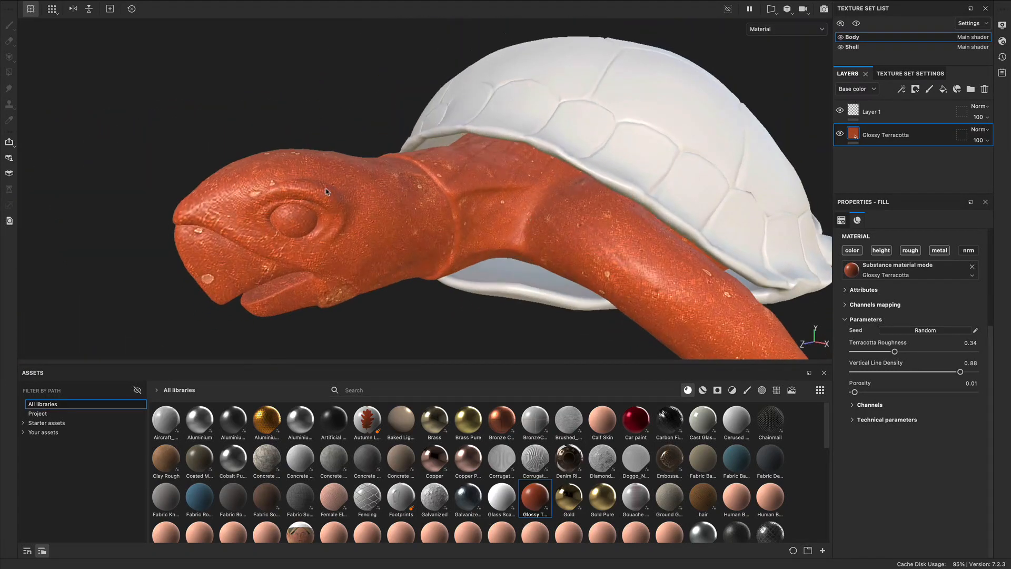
pyautogui.keyDown('alt'); pyautogui.moveTo(533, 263); pyautogui.dragTo(491, 246); pyautogui.keyUp('alt')
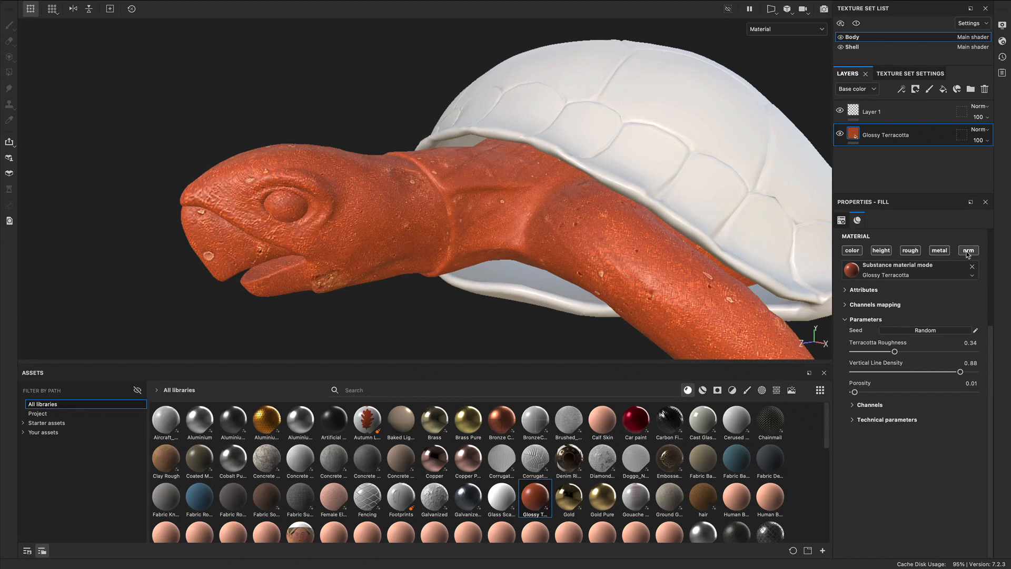
pyautogui.scroll(5, 587, 239)
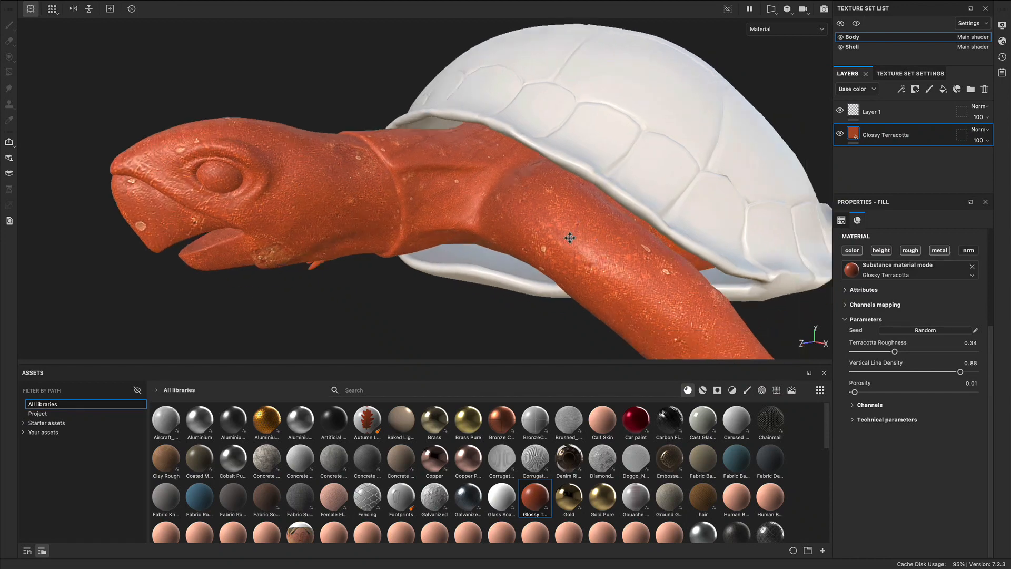
pyautogui.keyDown('alt'); pyautogui.moveTo(593, 230); pyautogui.dragTo(600, 268); pyautogui.keyUp('alt')
pyautogui.keyDown('alt'); pyautogui.moveTo(538, 290); pyautogui.dragTo(590, 211); pyautogui.keyUp('alt')
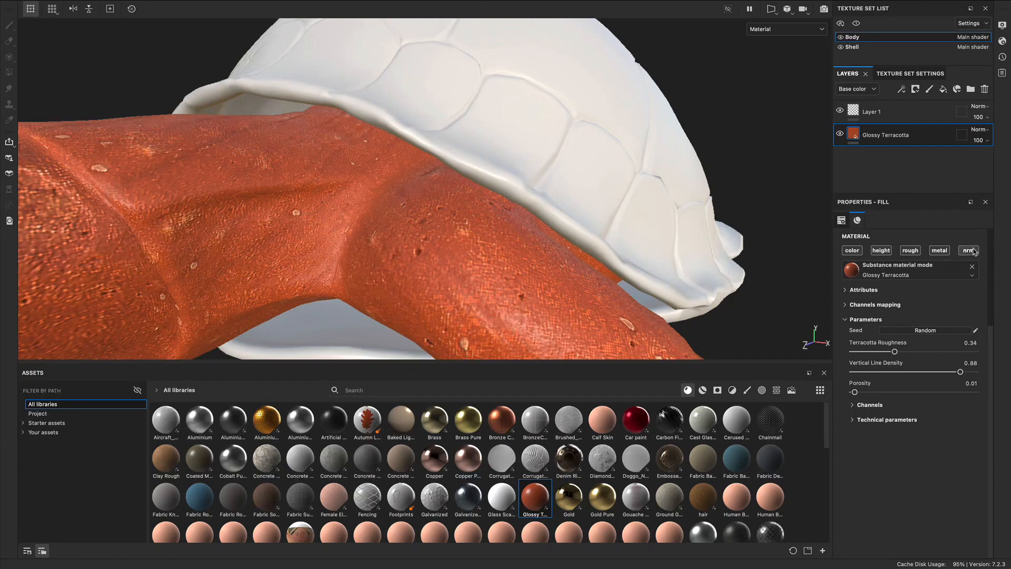
pyautogui.keyDown('alt'); pyautogui.moveTo(315, 234); pyautogui.dragTo(400, 237); pyautogui.keyUp('alt')
pyautogui.scroll(2, 685, 300)
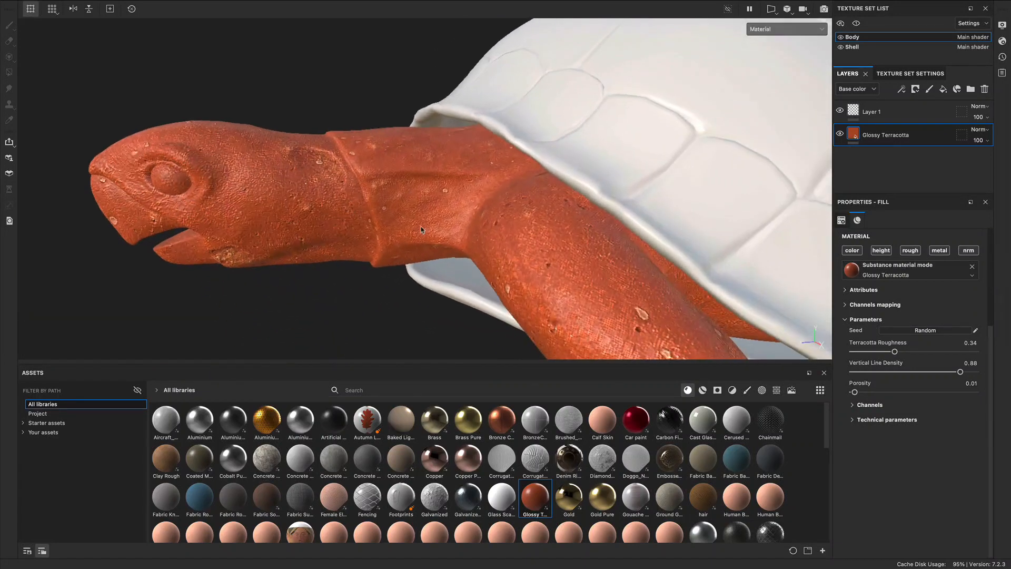
pyautogui.keyDown('alt'); pyautogui.moveTo(490, 241); pyautogui.dragTo(607, 240); pyautogui.keyUp('alt')
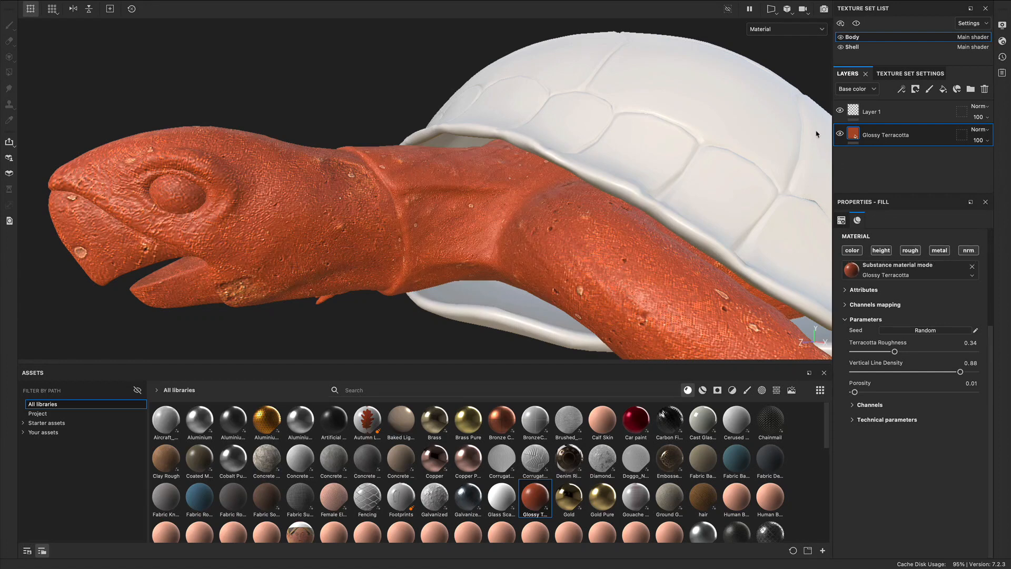
# Display only the Base color channel on the turtle and examine the flat terracotta color without lighting
pyautogui.click(776, 32)
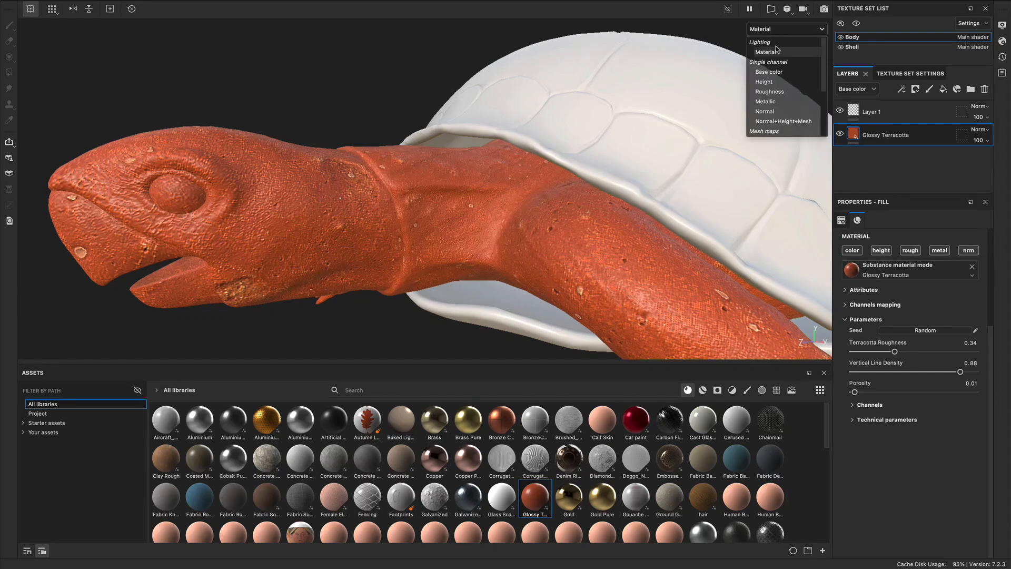
pyautogui.click(777, 72)
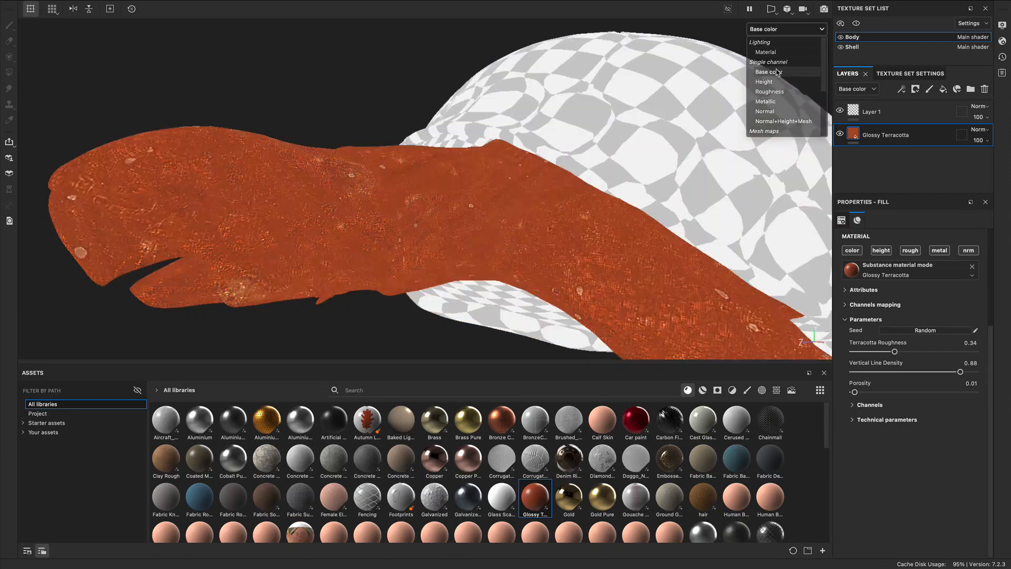
pyautogui.keyDown('alt'); pyautogui.moveTo(639, 173); pyautogui.dragTo(613, 168); pyautogui.keyUp('alt')
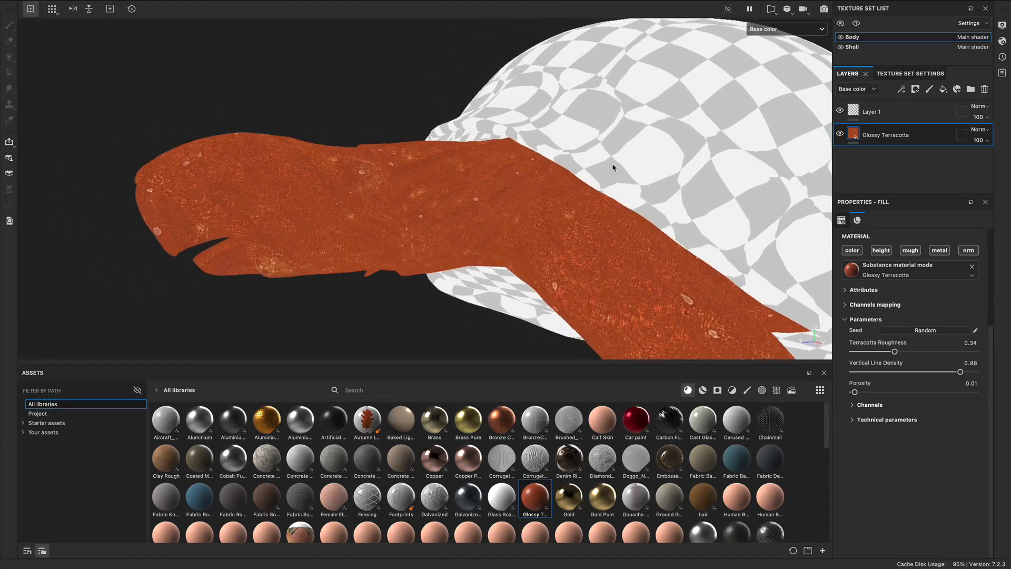
# Switch the viewport to the Roughness channel and examine the grayscale map around the turtle's head and neck
pyautogui.click(766, 34)
pyautogui.click(773, 94)
pyautogui.moveTo(388, 211)
pyautogui.keyDown('alt'); pyautogui.mouseDown()
pyautogui.moveTo(369, 227)
pyautogui.moveTo(421, 230)
pyautogui.moveTo(488, 200)
pyautogui.moveTo(387, 225)
pyautogui.mouseUp(); pyautogui.keyUp('alt')
pyautogui.keyDown('alt'); pyautogui.moveTo(385, 227); pyautogui.dragTo(487, 218, button='middle'); pyautogui.keyUp('alt')
pyautogui.keyDown('alt'); pyautogui.moveTo(487, 219); pyautogui.dragTo(469, 171); pyautogui.keyUp('alt')
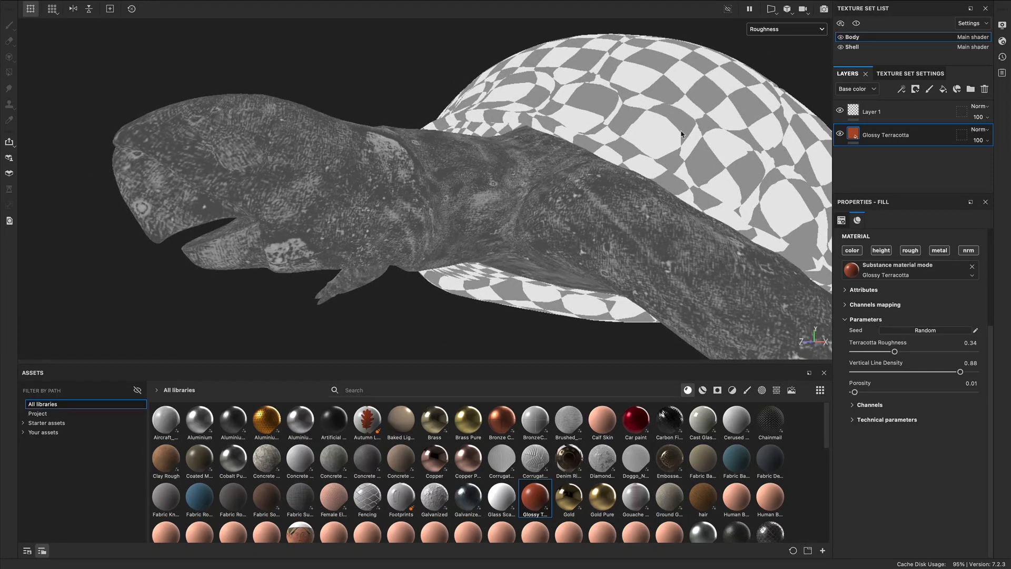
# Cycle the viewport through the Metallic, Normal and Normal+Height+Mesh channels to inspect each map on the turtle
pyautogui.press('c')
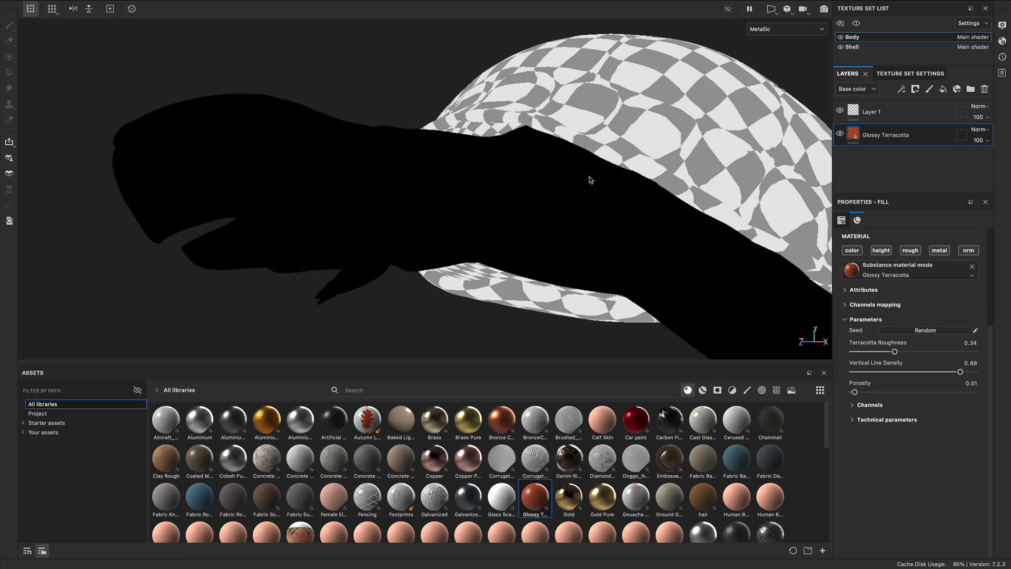
pyautogui.press('c')
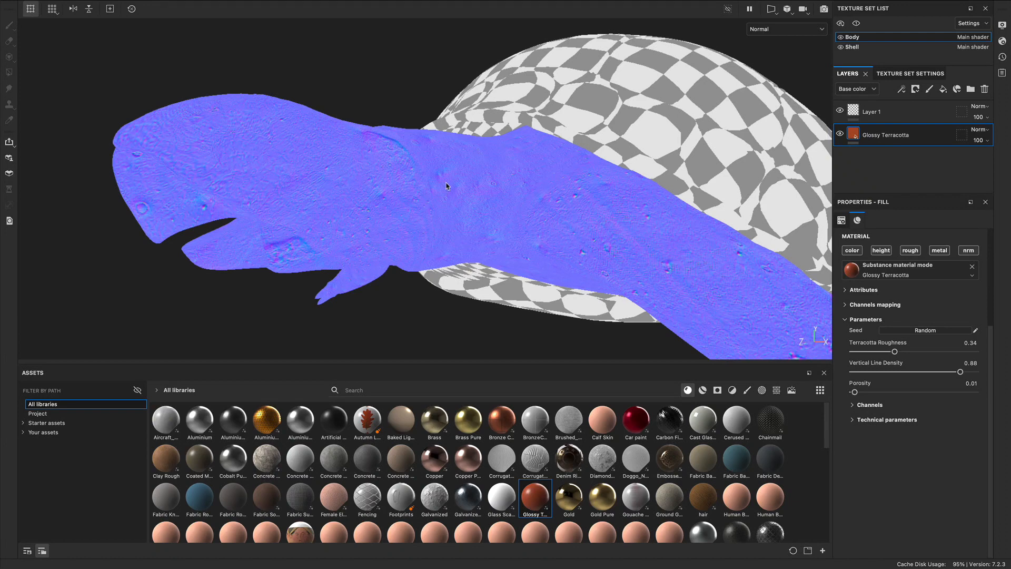
pyautogui.press('c')
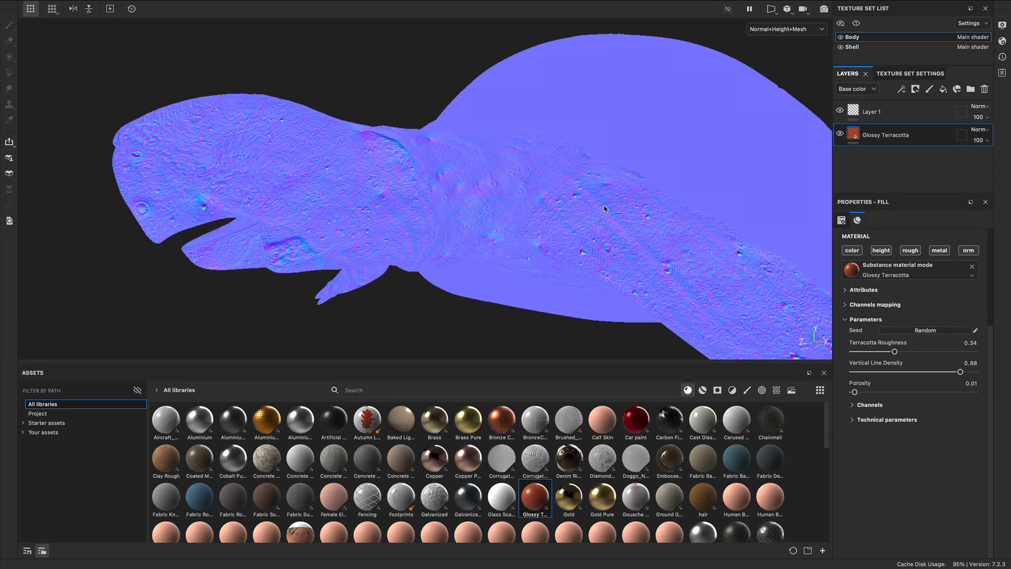
# Return the viewport to the full Material view and inspect the lit terracotta surface on the turtle's head, neck and front leg
pyautogui.press('m')
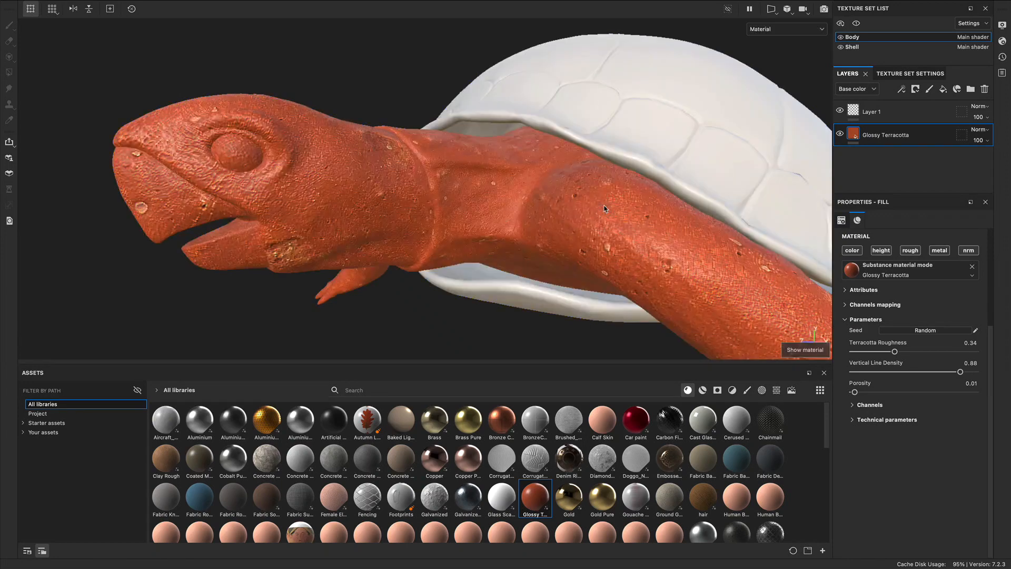
pyautogui.keyDown('alt'); pyautogui.moveTo(537, 195); pyautogui.dragTo(536, 149); pyautogui.keyUp('alt')
pyautogui.click(785, 29)
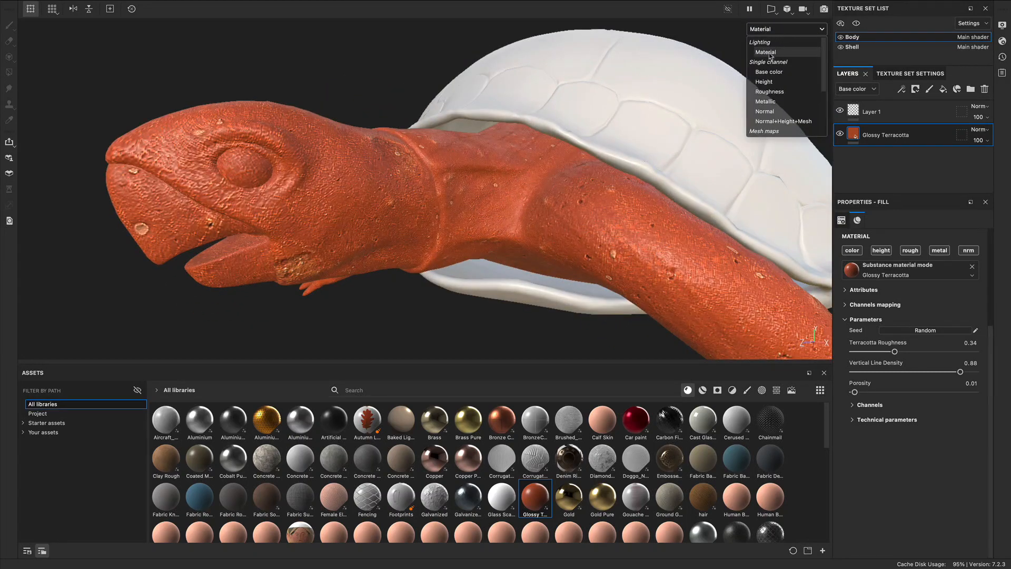
pyautogui.click(326, 67)
pyautogui.keyDown('alt'); pyautogui.moveTo(325, 67); pyautogui.dragTo(453, 202); pyautogui.keyUp('alt')
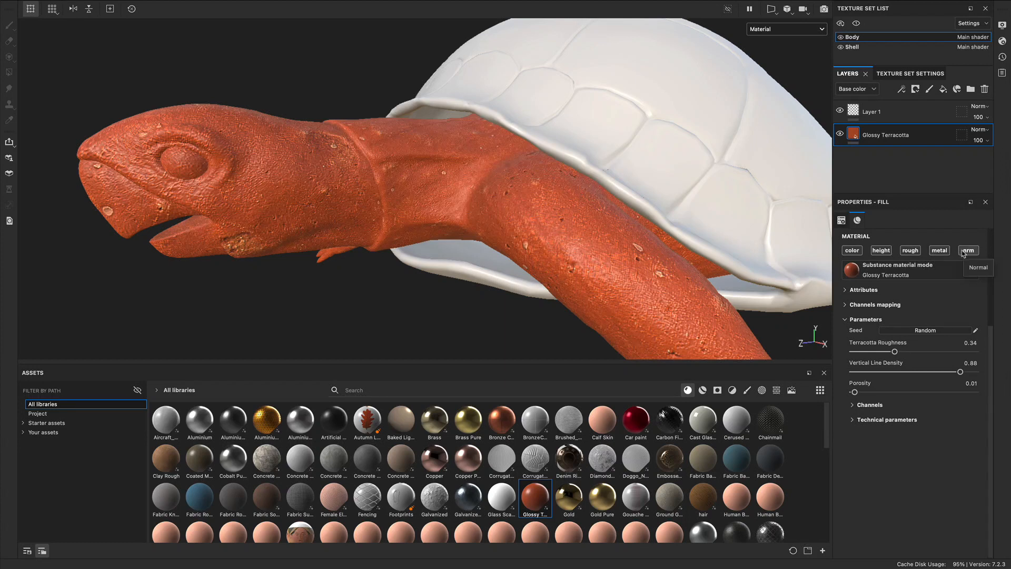
pyautogui.keyDown('alt'); pyautogui.moveTo(444, 162); pyautogui.dragTo(492, 200); pyautogui.keyUp('alt')
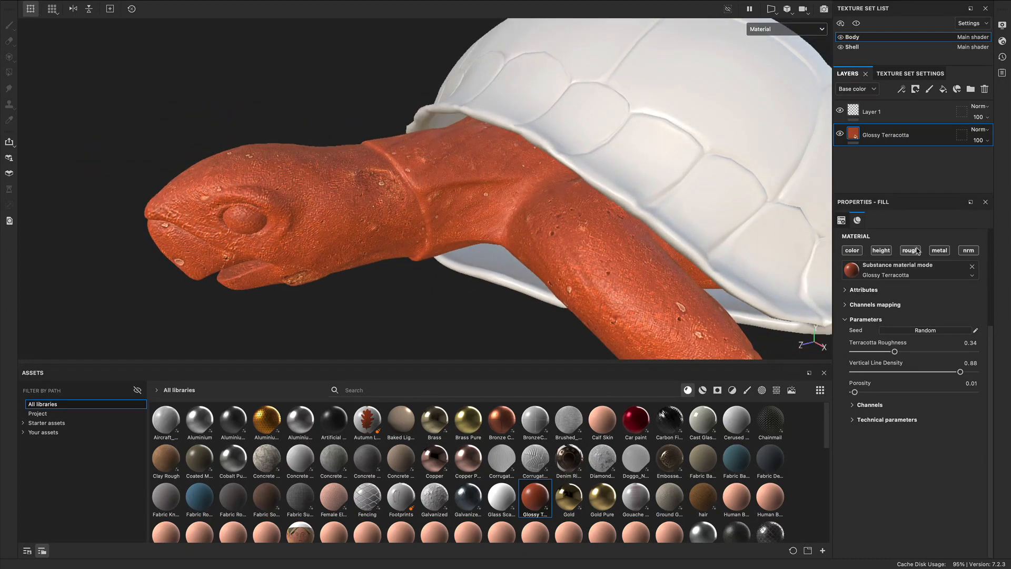